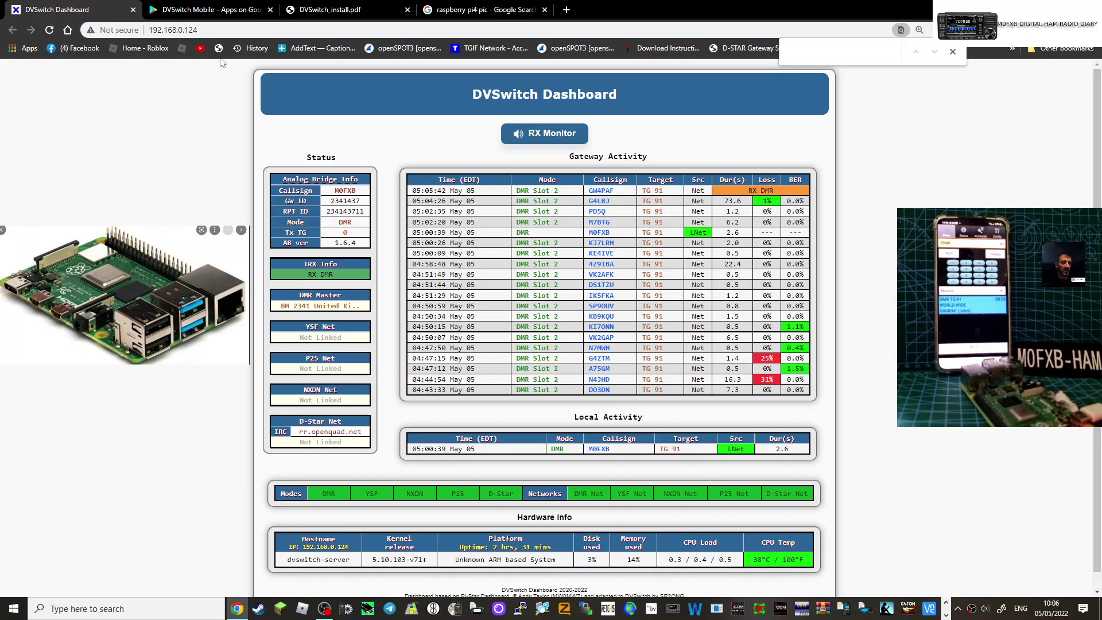
# - Switch to the DVSwitch_install.pdf tab to show the installation guide at page 1
pyautogui.click(309, 16)
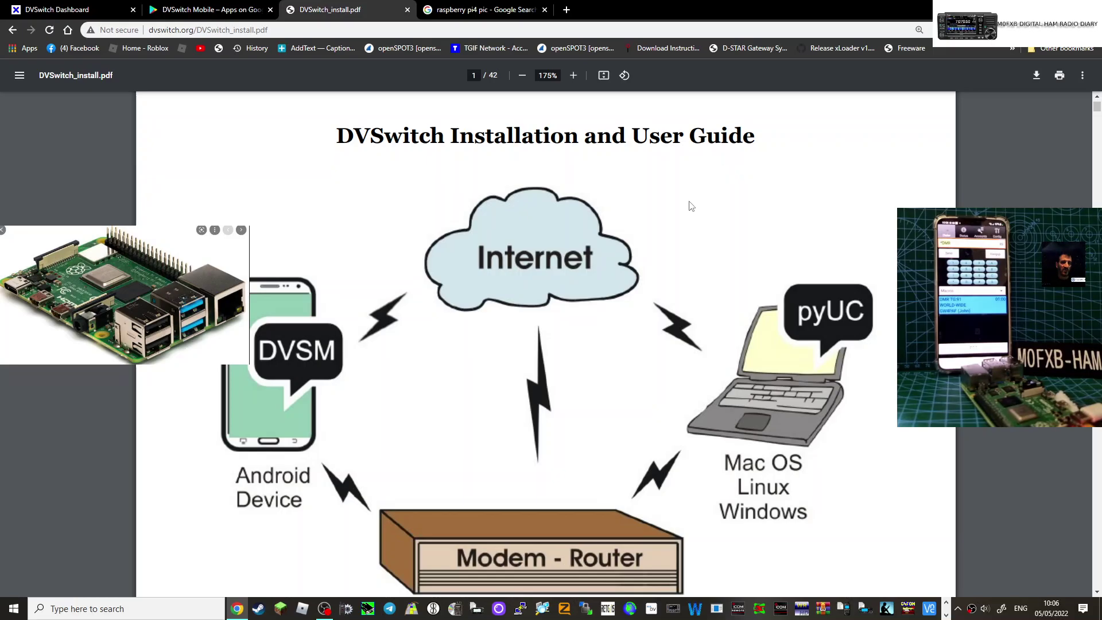
# - Scroll the install guide to the MicroSD Card and DVSwitch-Server Image rows on page 2
pyautogui.scroll(-5, 665, 247)
pyautogui.scroll(-20, 670, 256)
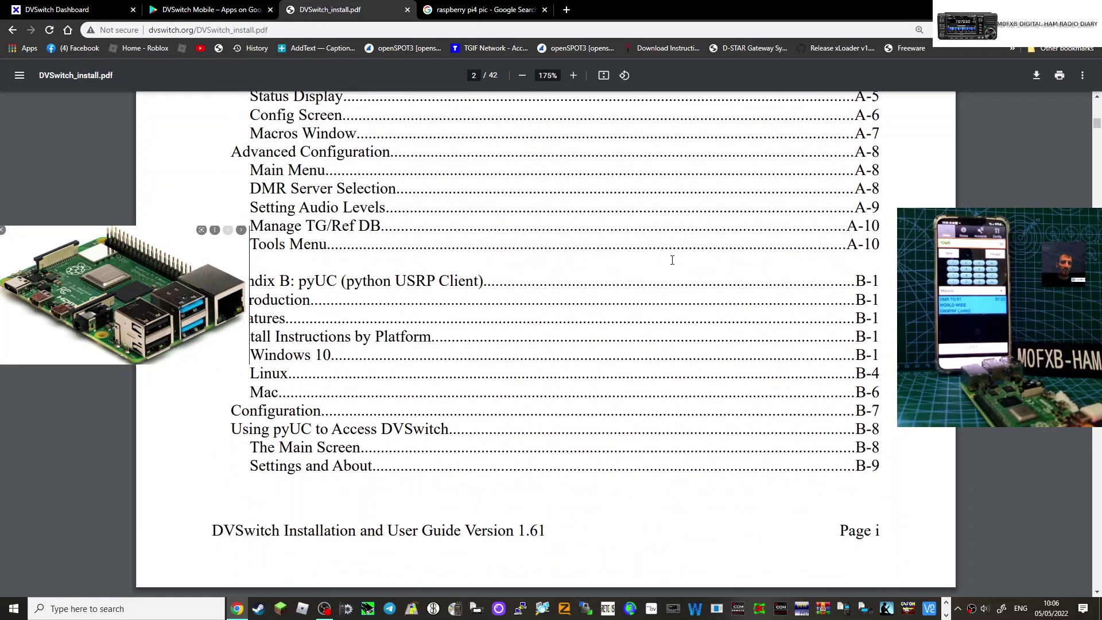
pyautogui.scroll(-20, 672, 262)
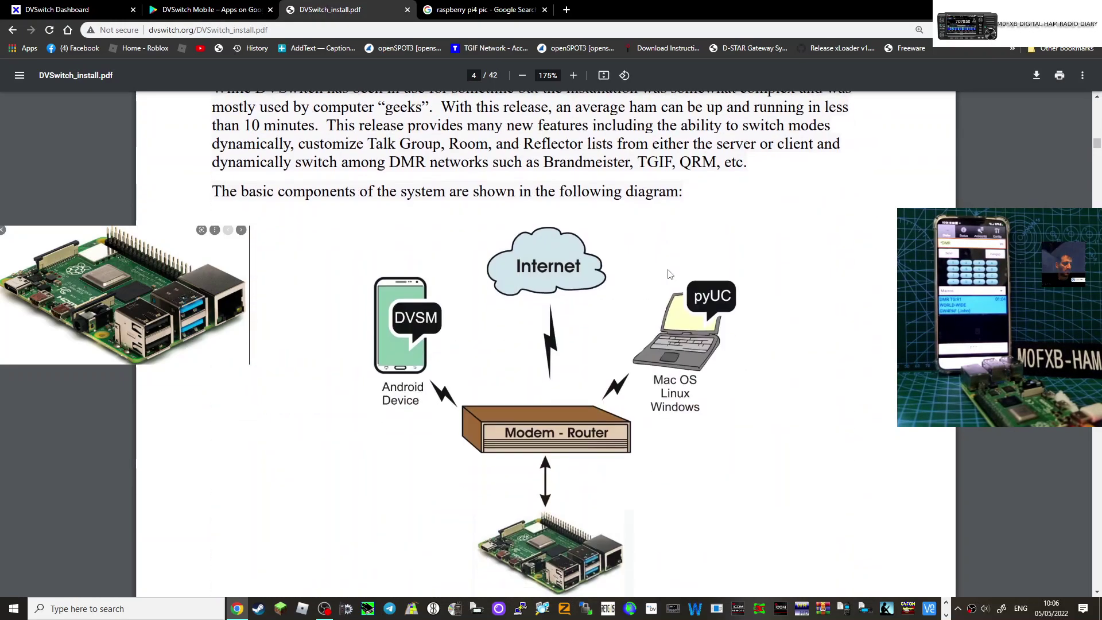
pyautogui.scroll(-12, 670, 275)
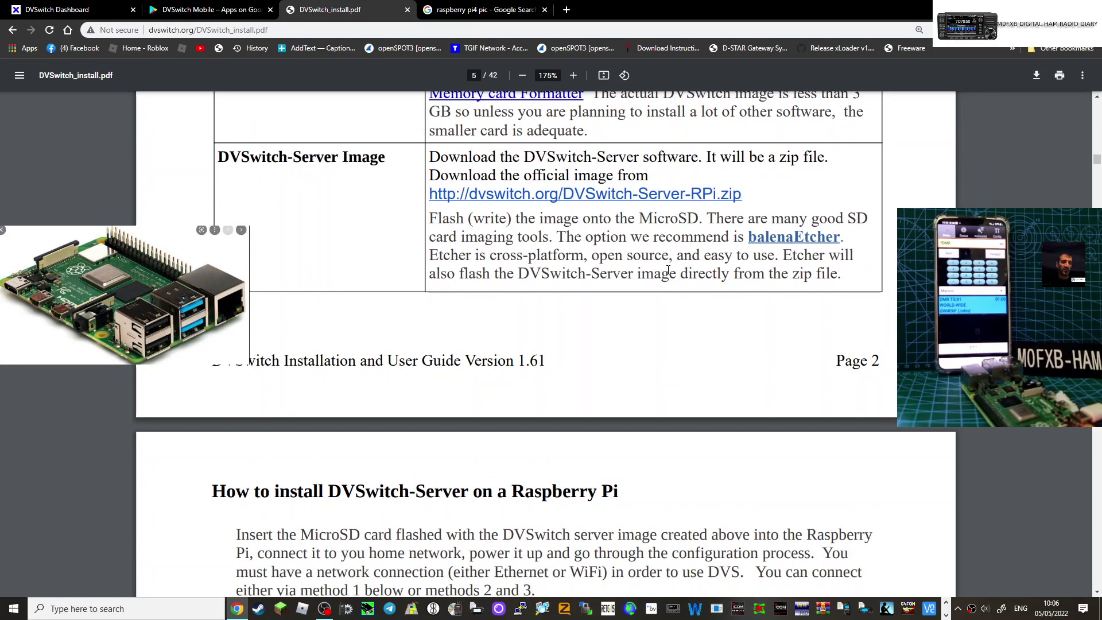
pyautogui.scroll(2, 603, 354)
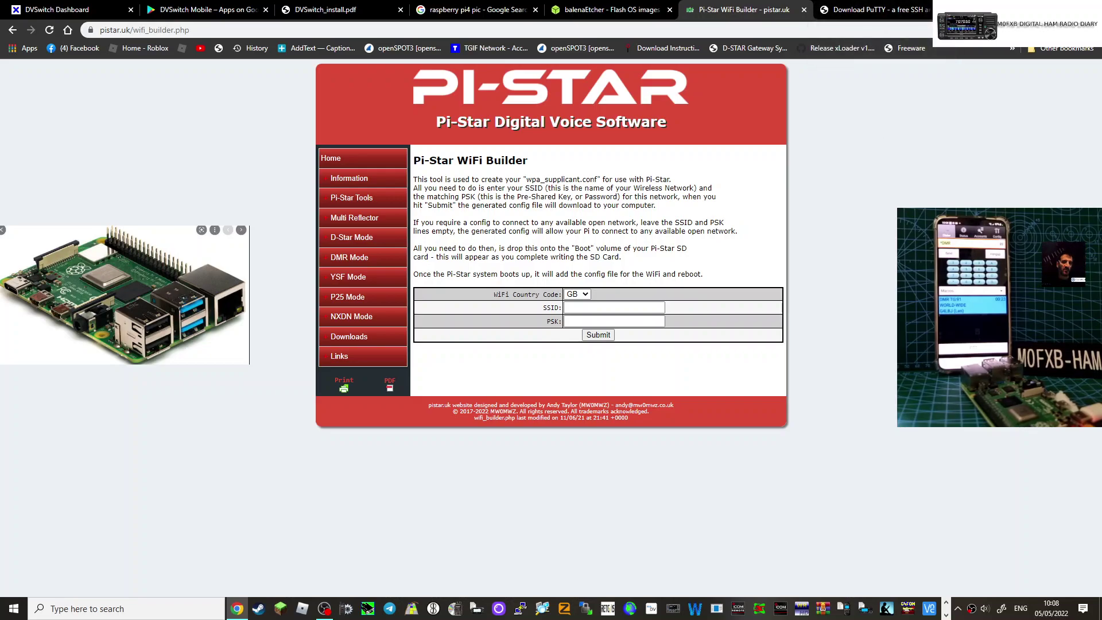
# - Review the PuTTY page, DVSwitch Mobile listing and install guide, ending on DVSwitch Mobile
pyautogui.click(865, 11)
pyautogui.click(209, 13)
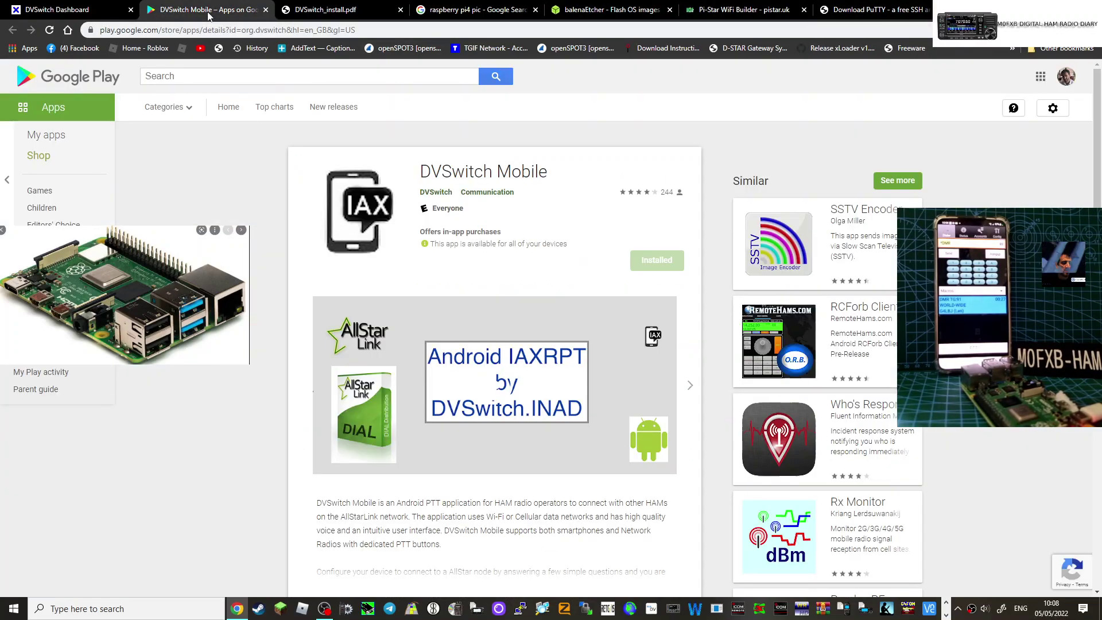
pyautogui.click(336, 11)
pyautogui.scroll(-2, 627, 363)
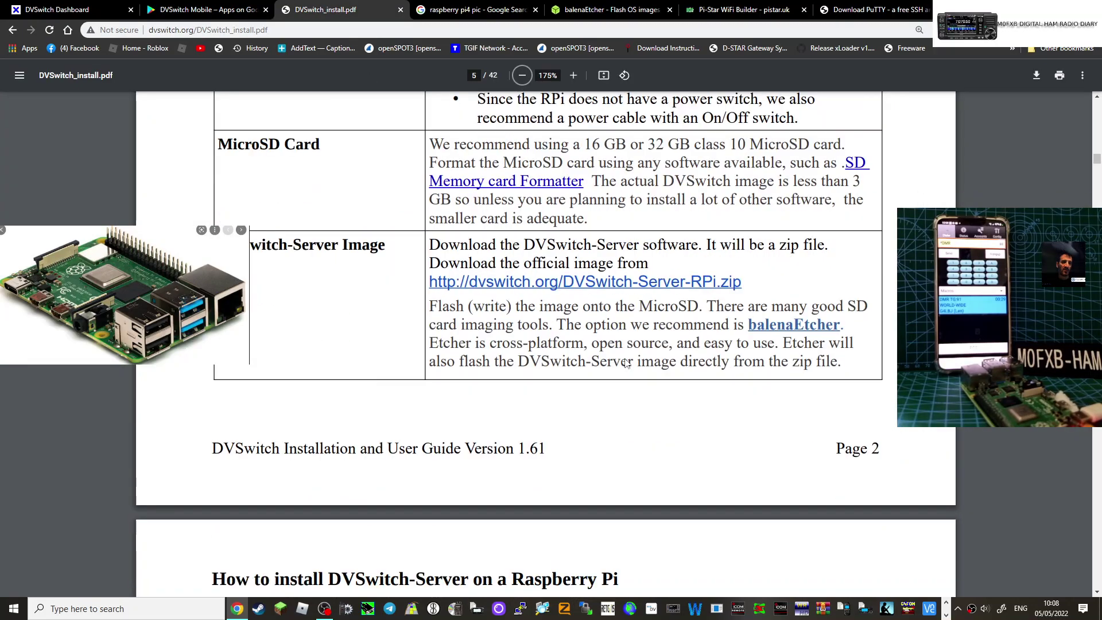
pyautogui.scroll(10, 627, 363)
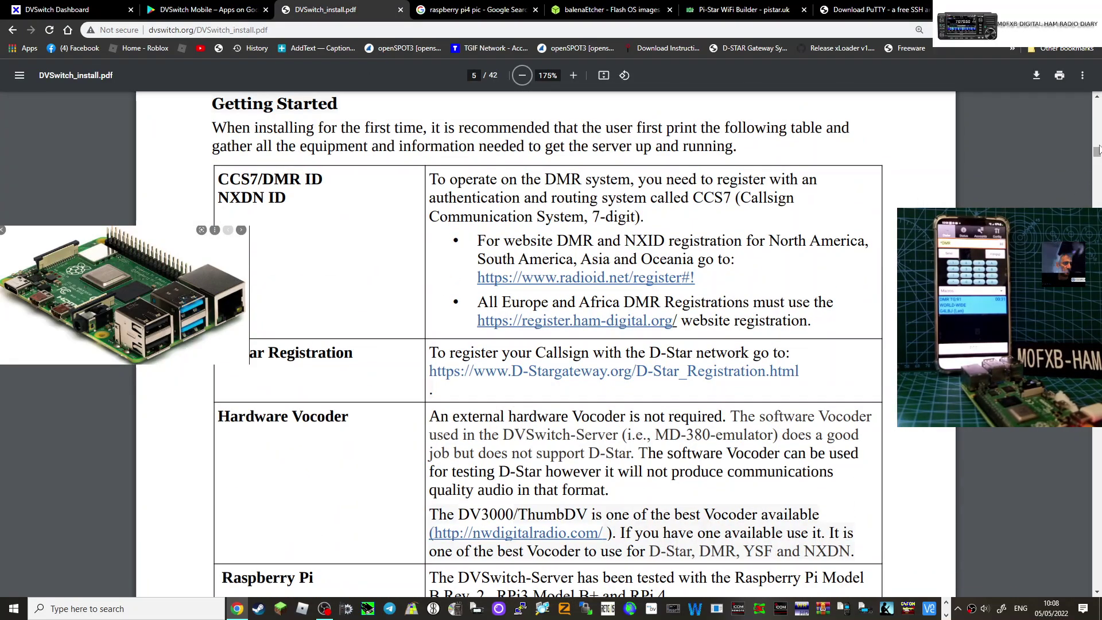
pyautogui.moveTo(1097, 151); pyautogui.dragTo(1096, 96)
pyautogui.click(208, 10)
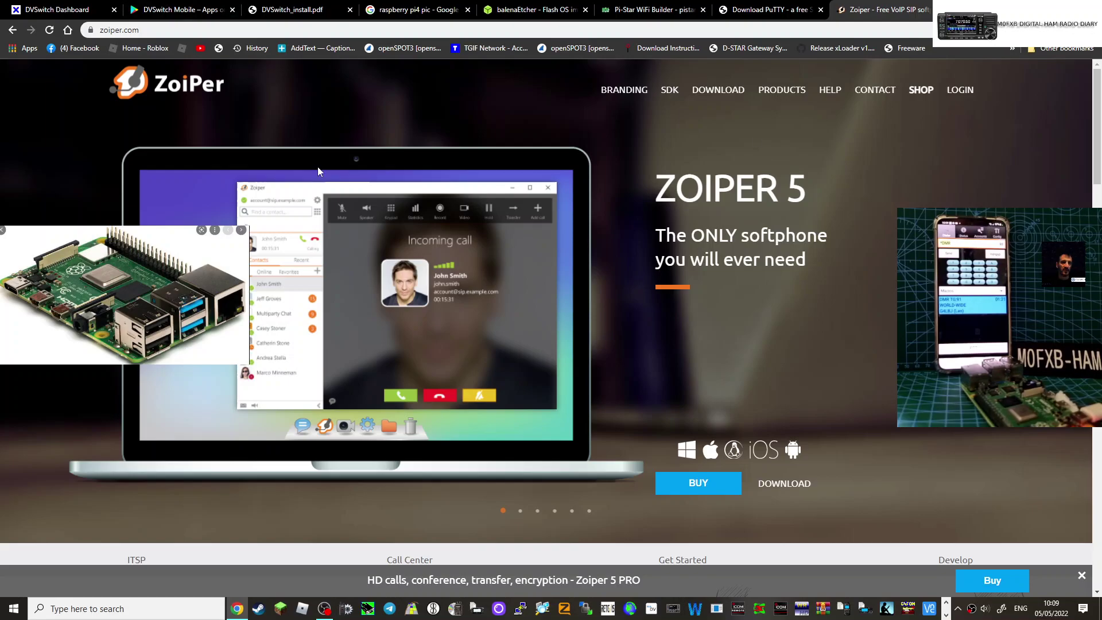
# - Return to the dashboard at 192.168.0.110, enable RX monitoring and raise speaker volume from 26 to 66
pyautogui.hotkey('ctrl', '1')
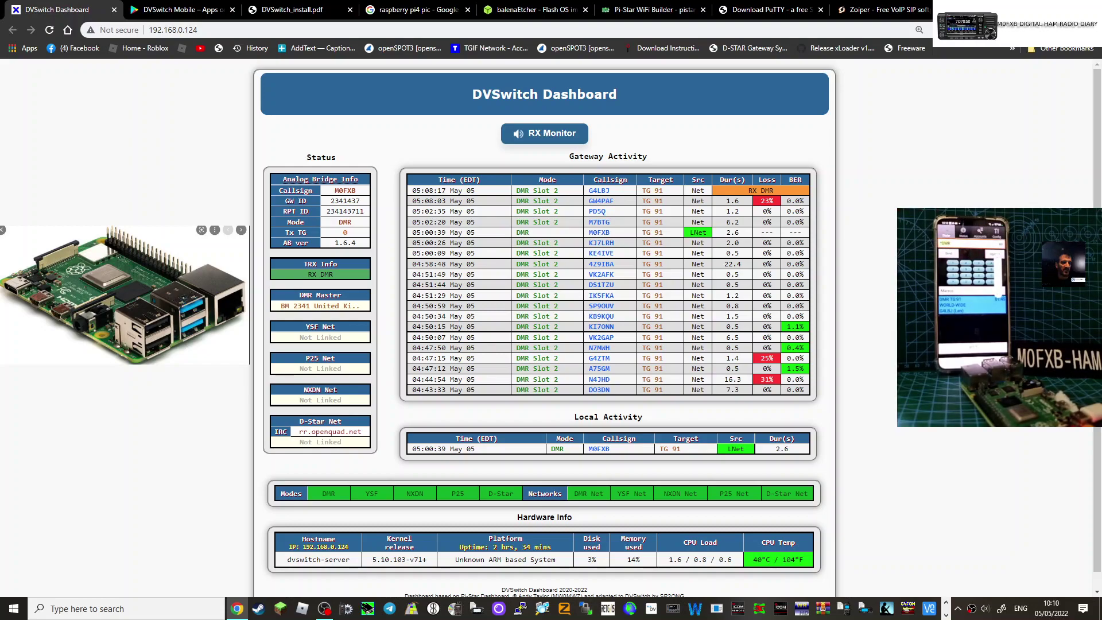
pyautogui.click(549, 136)
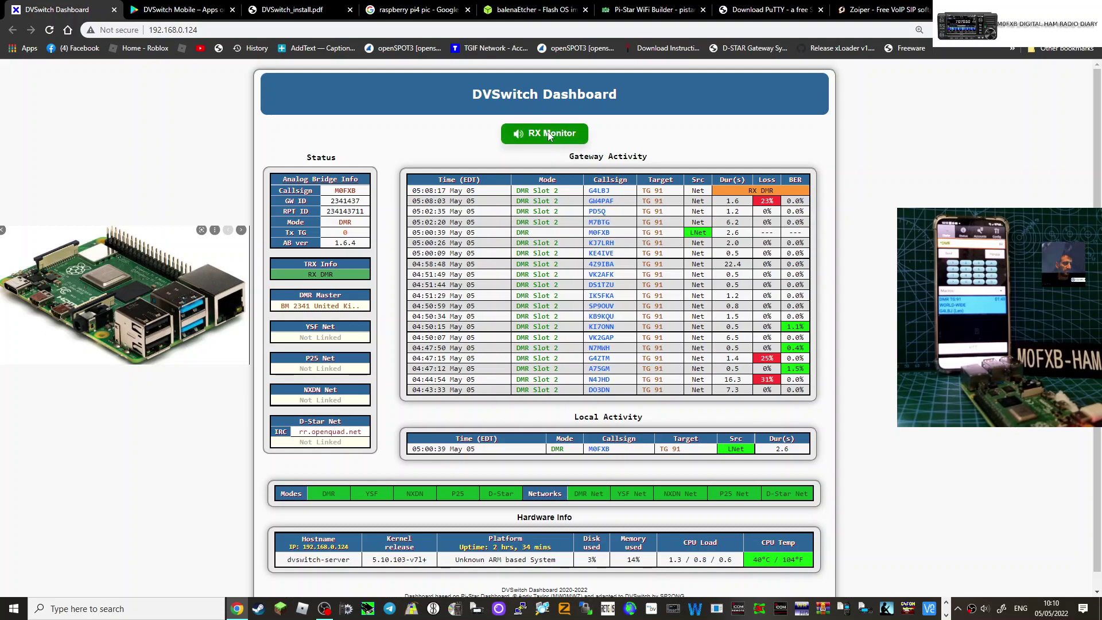
pyautogui.click(985, 612)
pyautogui.scroll(20, 998, 577)
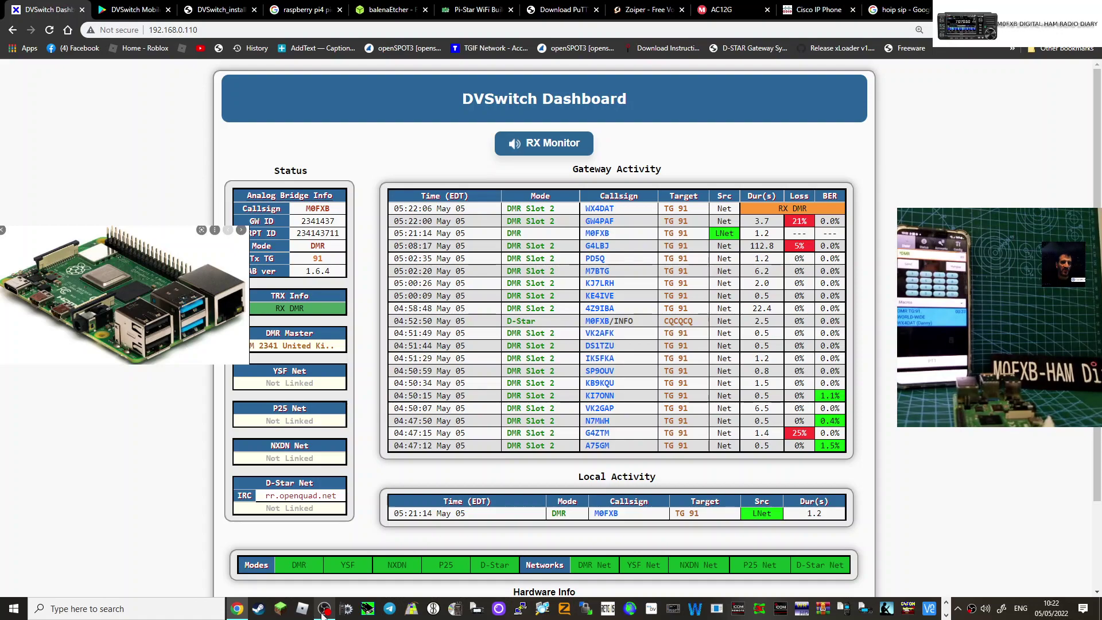
# - Turn the RX Monitor button green so incoming traffic plays through the browser
pyautogui.click(556, 147)
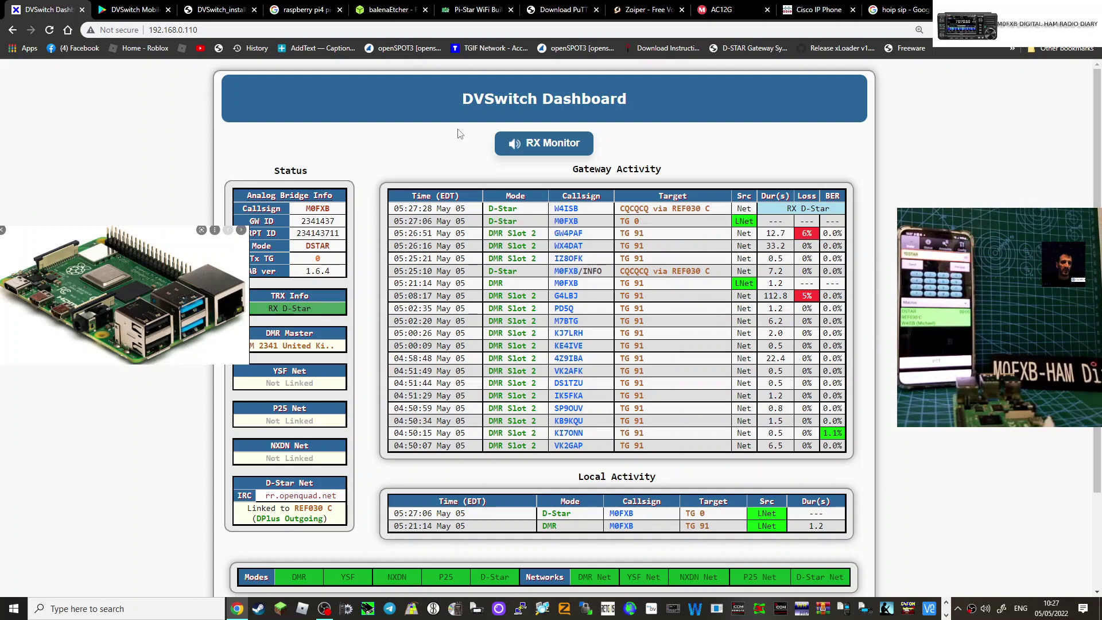
# - Open the latest D-Star caller's QRZ.com profile, then go back to the DVSwitch Dashboard tab
pyautogui.click(570, 210)
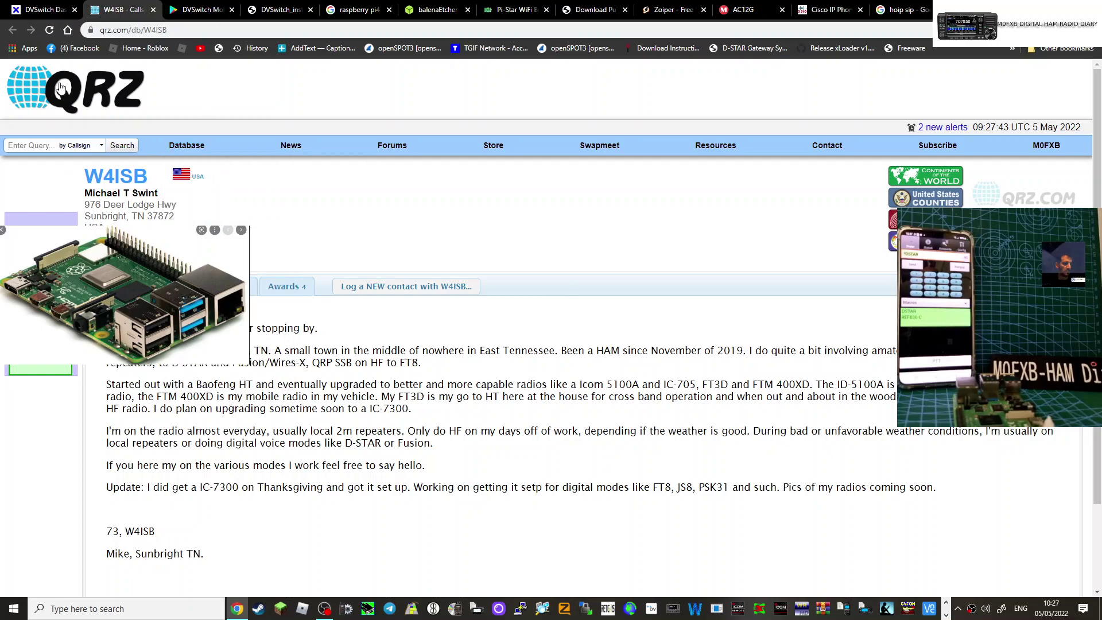
pyautogui.click(34, 17)
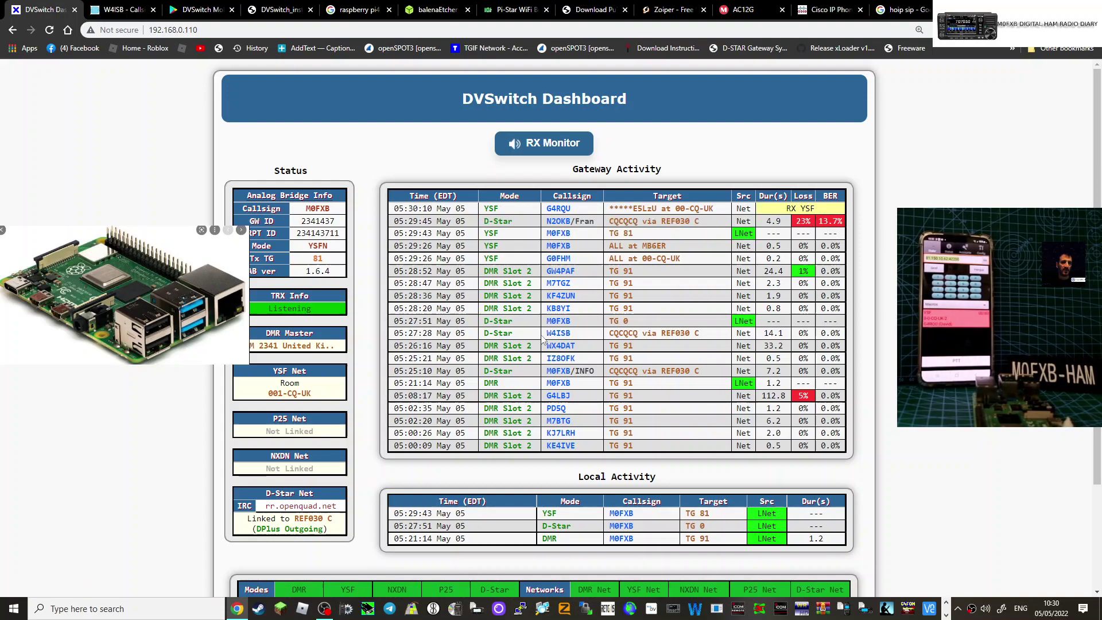
# - Scroll the dashboard to check the new YSF TG 81 Local Activity entry at 05:30:39
pyautogui.scroll(-3, 579, 344)
pyautogui.scroll(3, 579, 344)
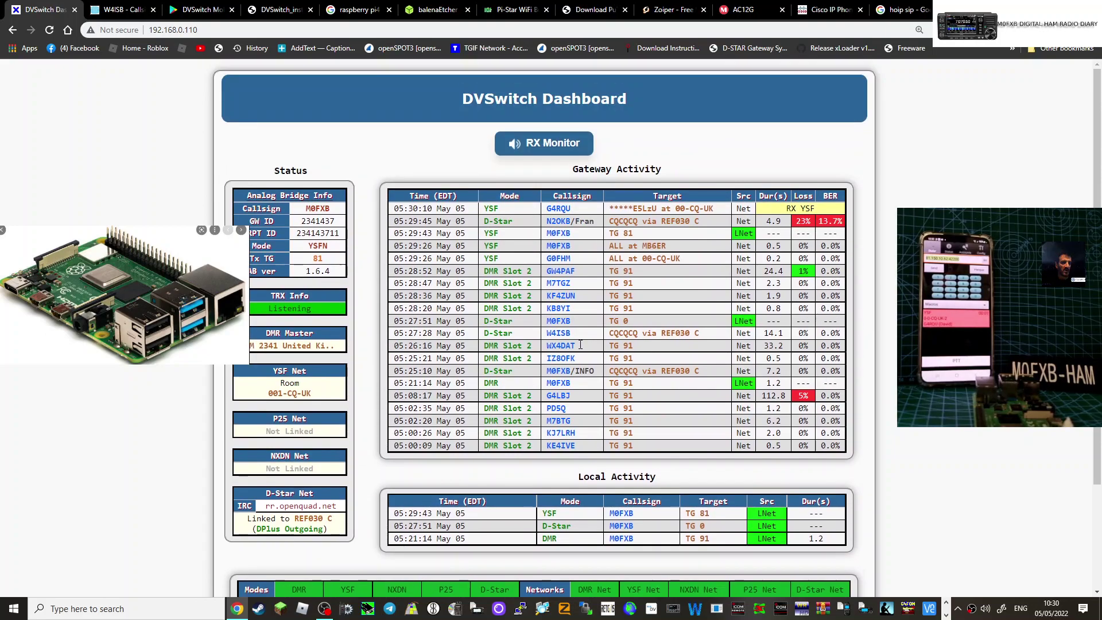
pyautogui.scroll(-3, 580, 346)
pyautogui.scroll(3, 580, 348)
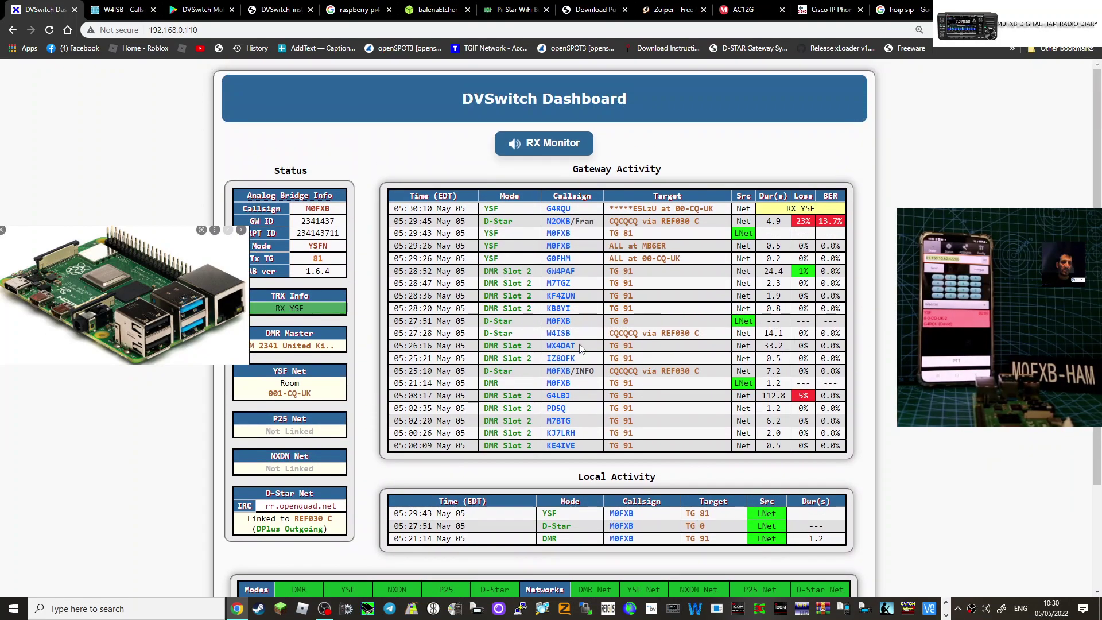
pyautogui.scroll(-1, 580, 347)
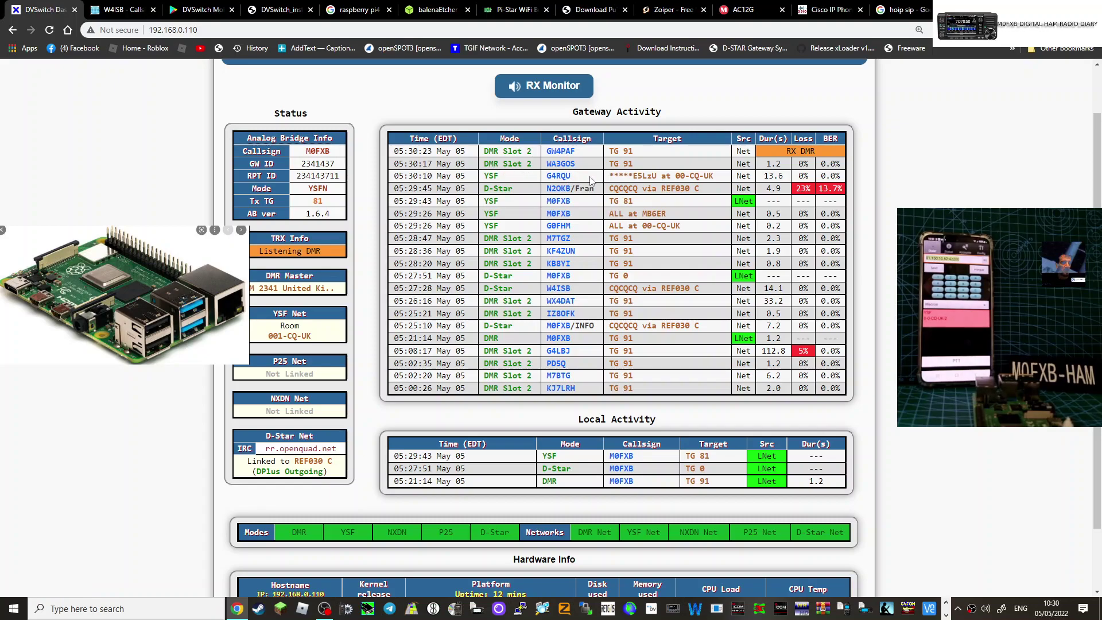
pyautogui.scroll(-1, 647, 262)
pyautogui.scroll(2, 651, 272)
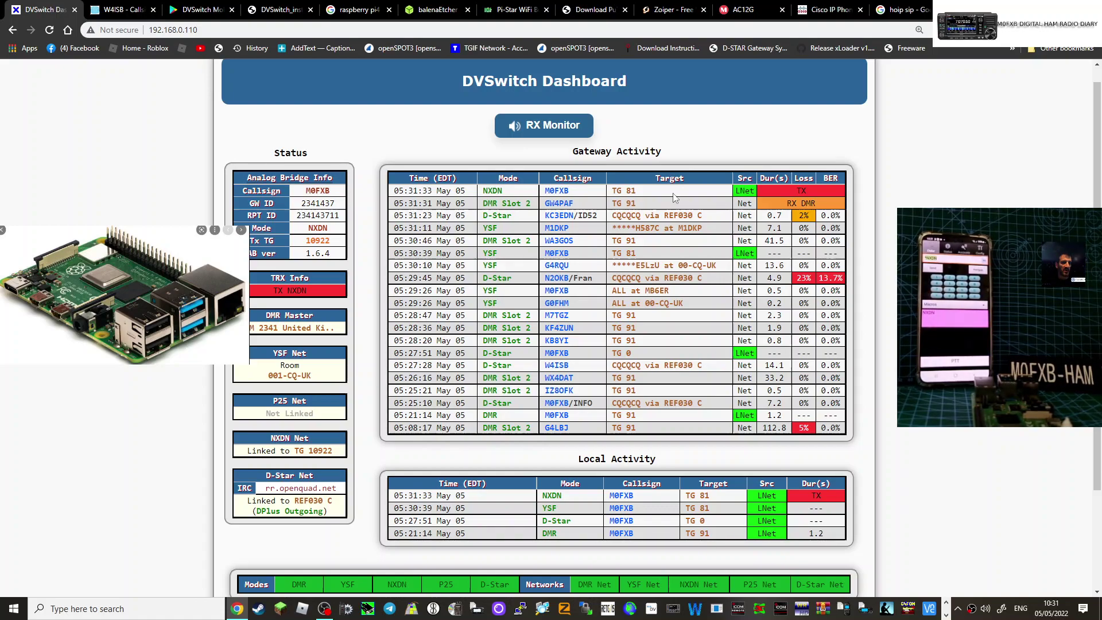
# - Scroll down to view the NXDN TG 10922 entry and MB6ER's incoming YSF row with GPS link
pyautogui.scroll(-1, 686, 268)
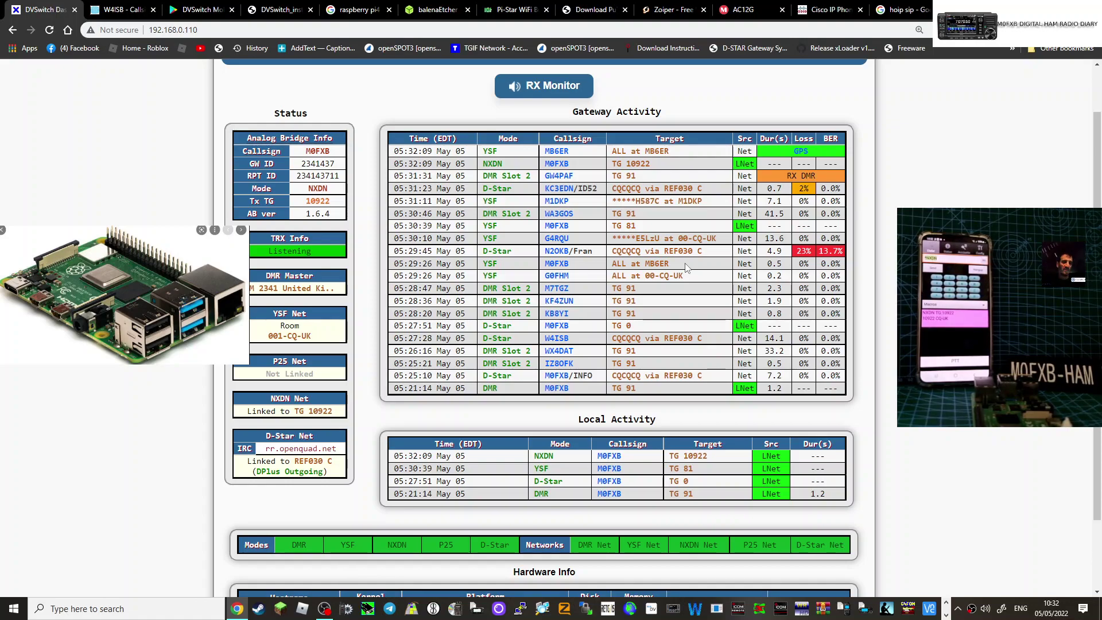
# - Open MB6ER's GPS position 41.733002, -50.398998 on OpenStreetMap and zoom around the marker
pyautogui.click(801, 152)
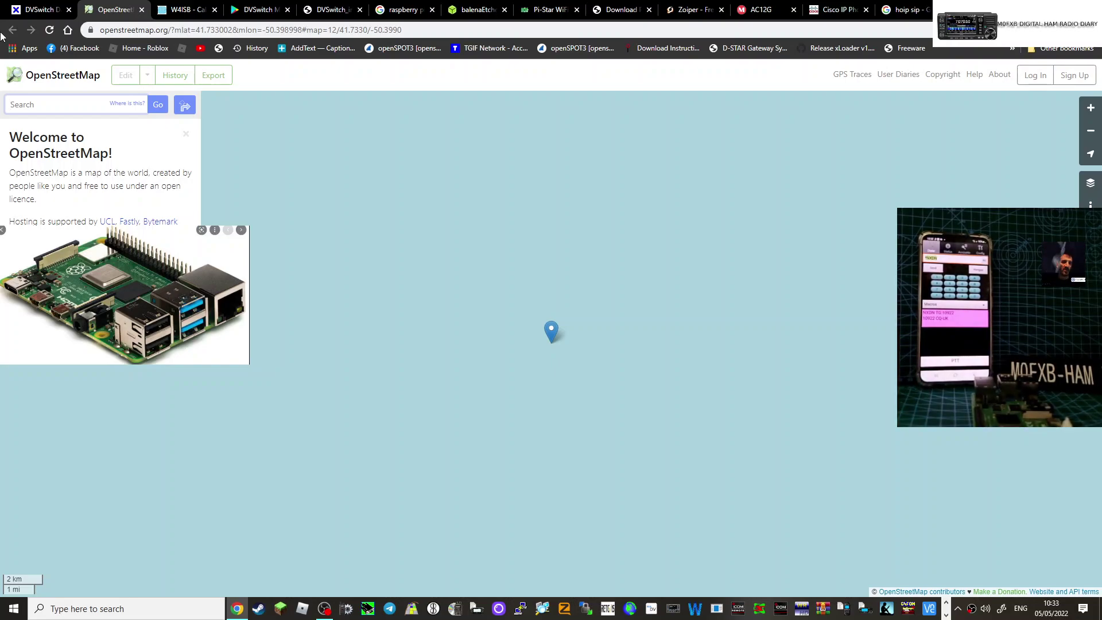
pyautogui.scroll(-4, 570, 344)
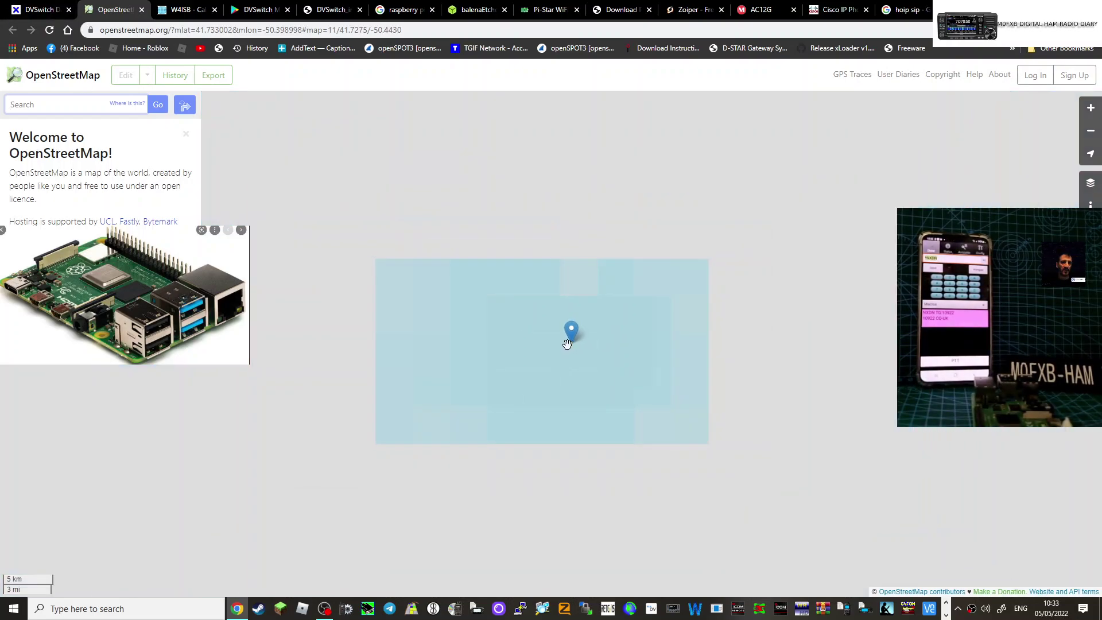
pyautogui.scroll(2, 576, 348)
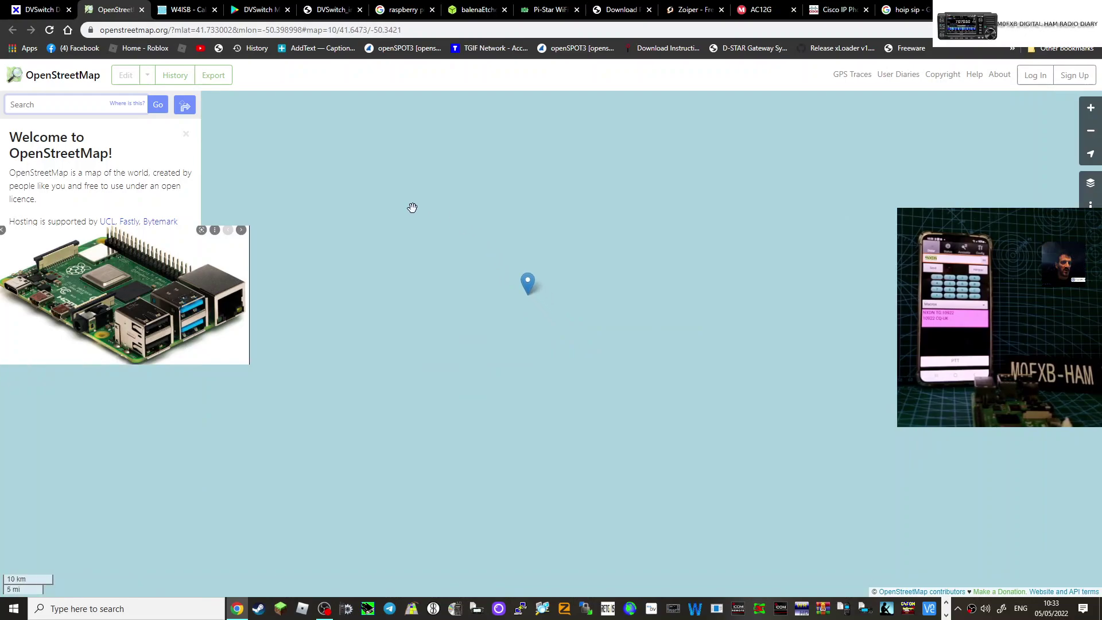
# - Switch back to the DVSwitch Dashboard tab to follow the Gateway and Local Activity tables
pyautogui.click(54, 10)
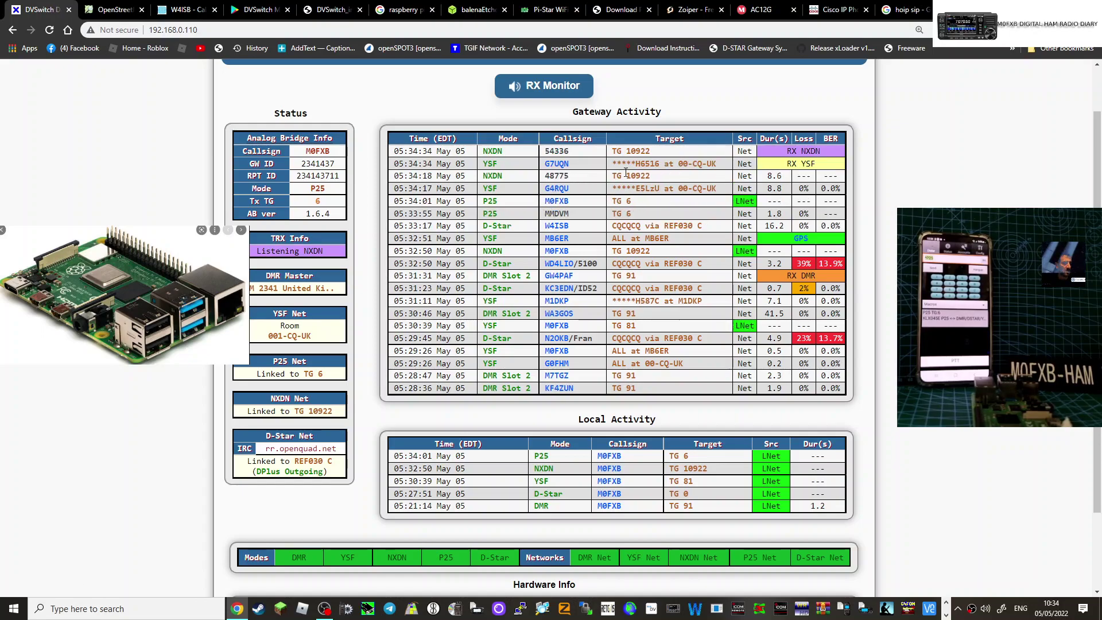
pyautogui.scroll(-1, 654, 229)
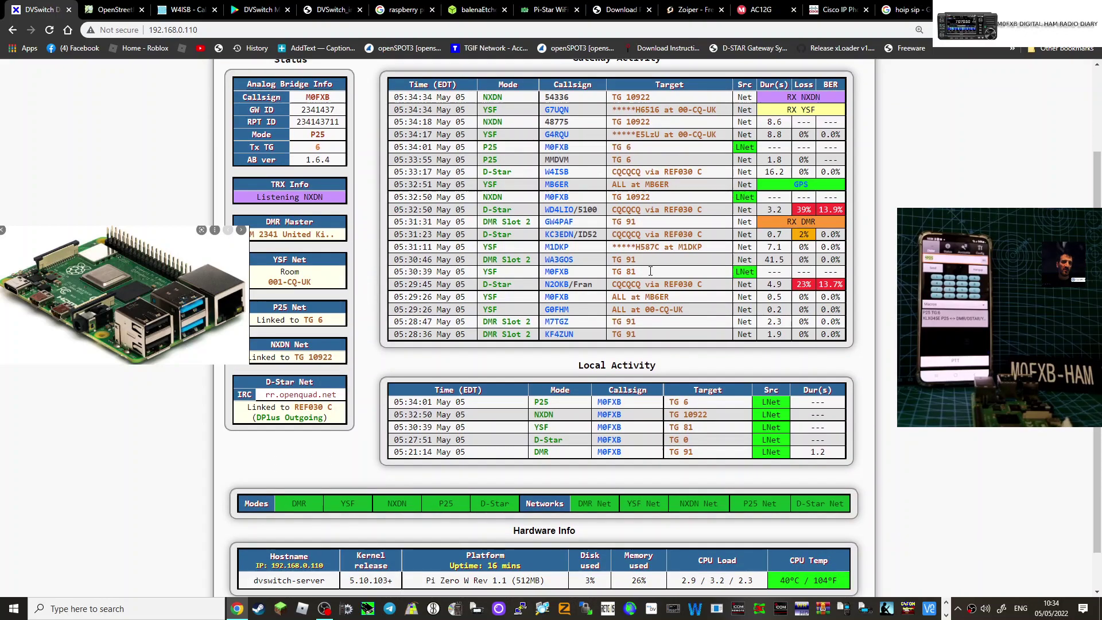
pyautogui.scroll(2, 665, 252)
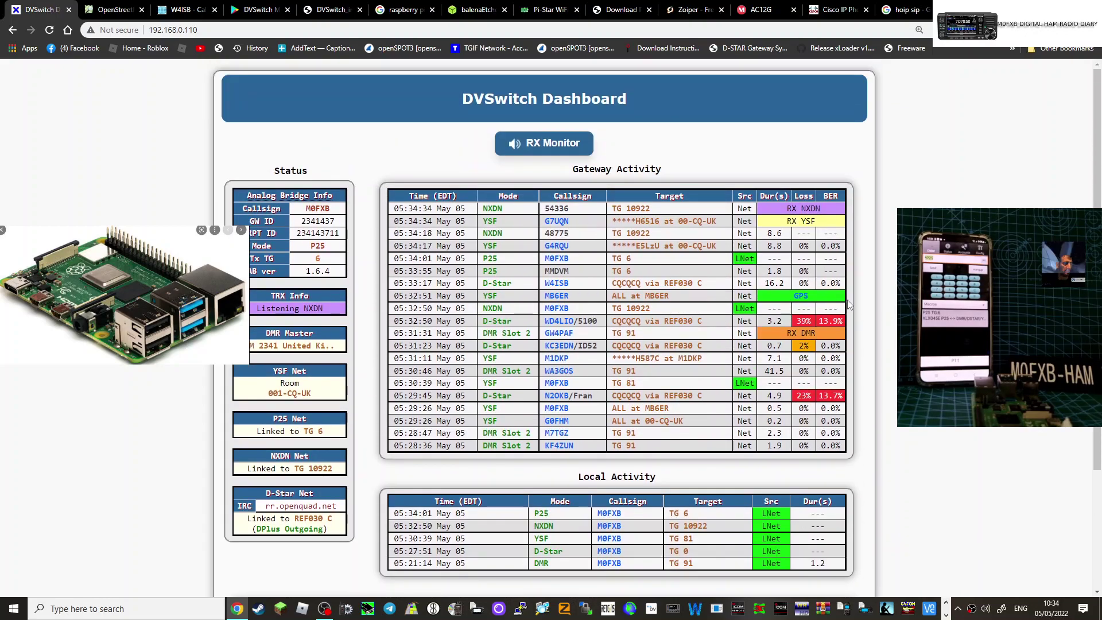
pyautogui.scroll(-3, 849, 304)
pyautogui.scroll(3, 792, 319)
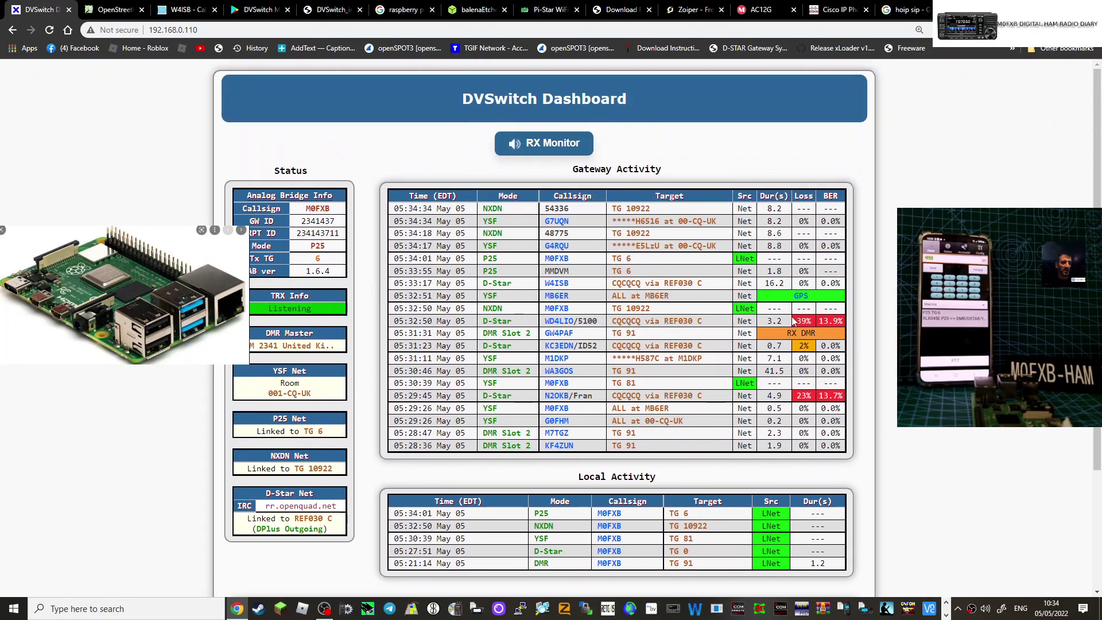
pyautogui.scroll(-1, 790, 315)
pyautogui.scroll(1, 790, 316)
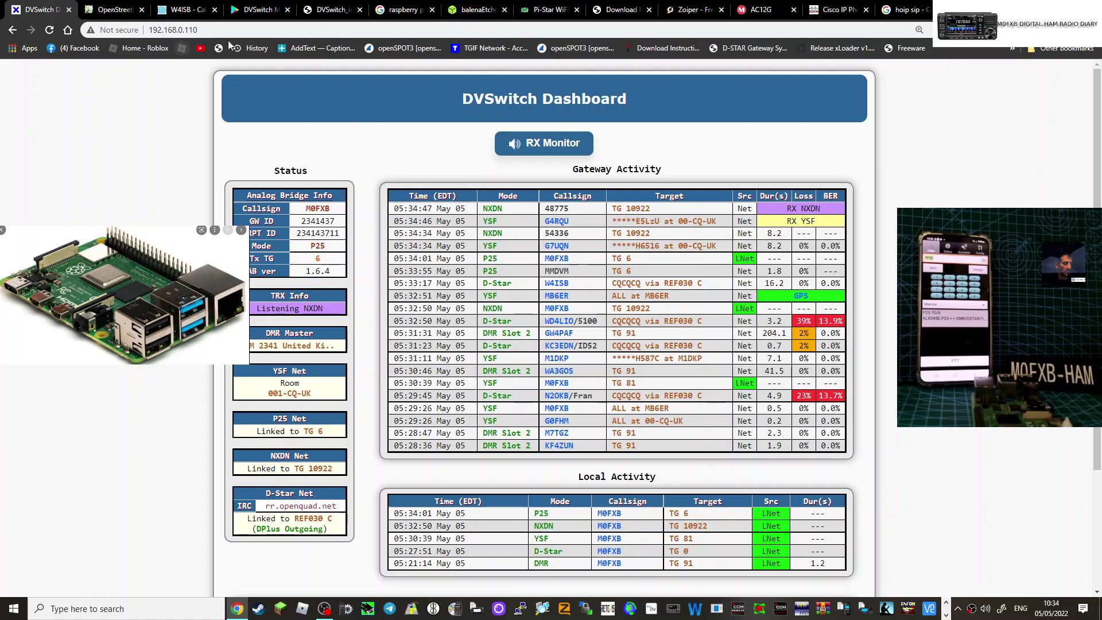
pyautogui.click(332, 11)
pyautogui.scroll(-8, 568, 235)
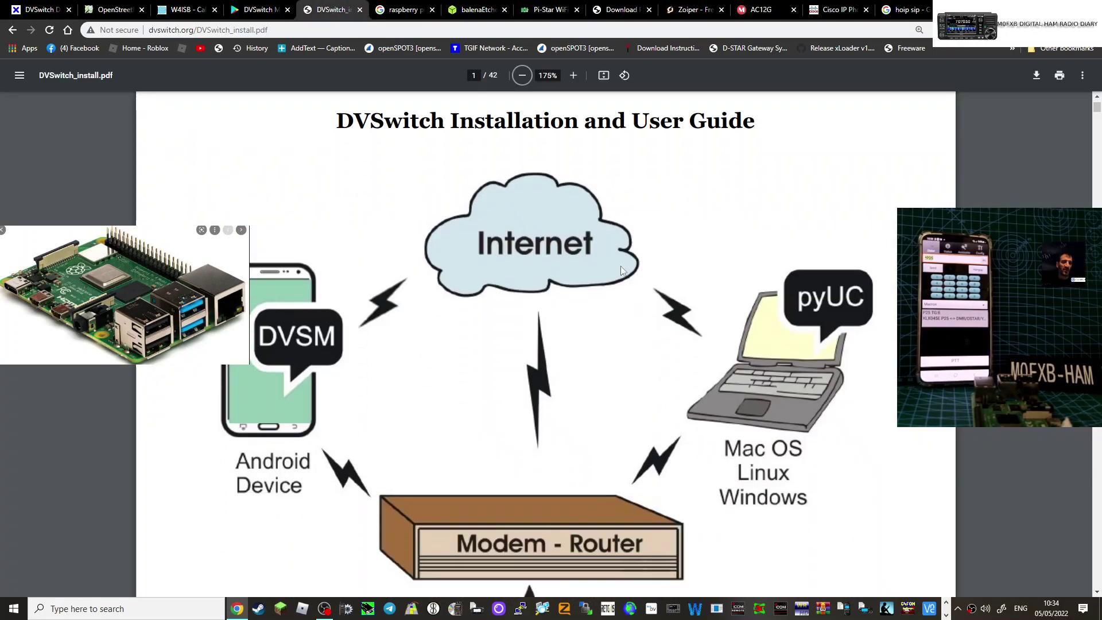
pyautogui.scroll(4, 659, 290)
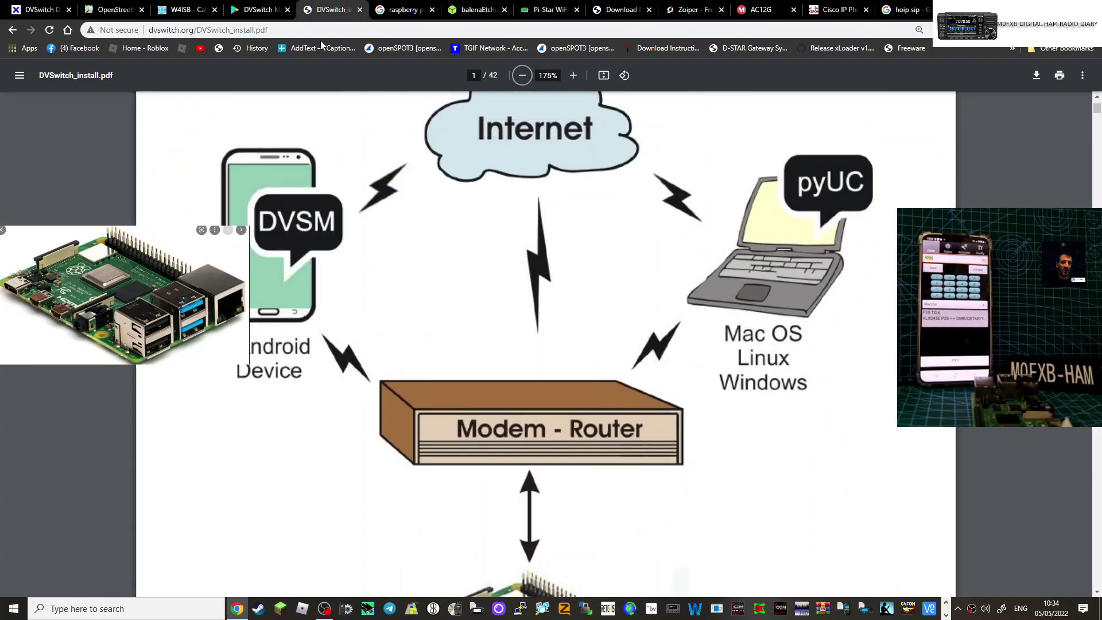
pyautogui.click(37, 12)
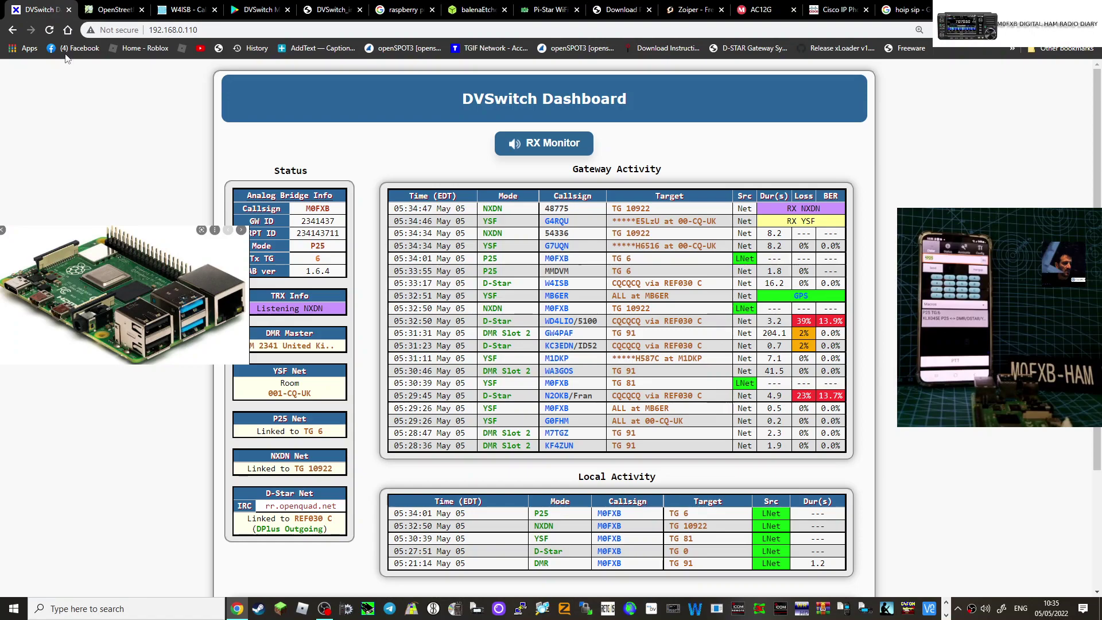